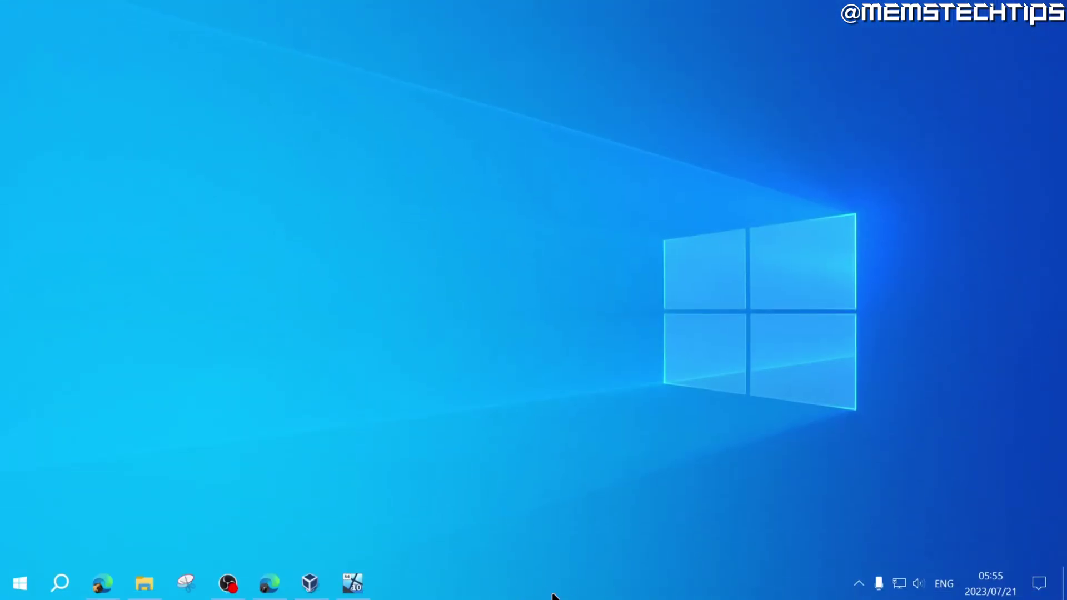
Step: Open Task Manager from the taskbar, expand it to More details, and move the window up
right_click(533, 593)
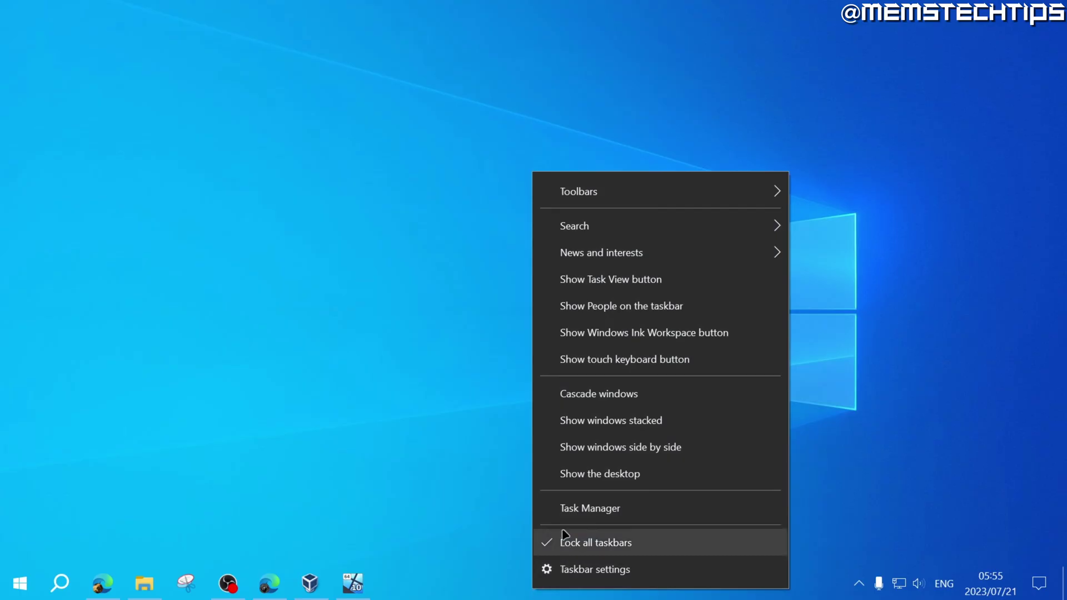
left_click(586, 511)
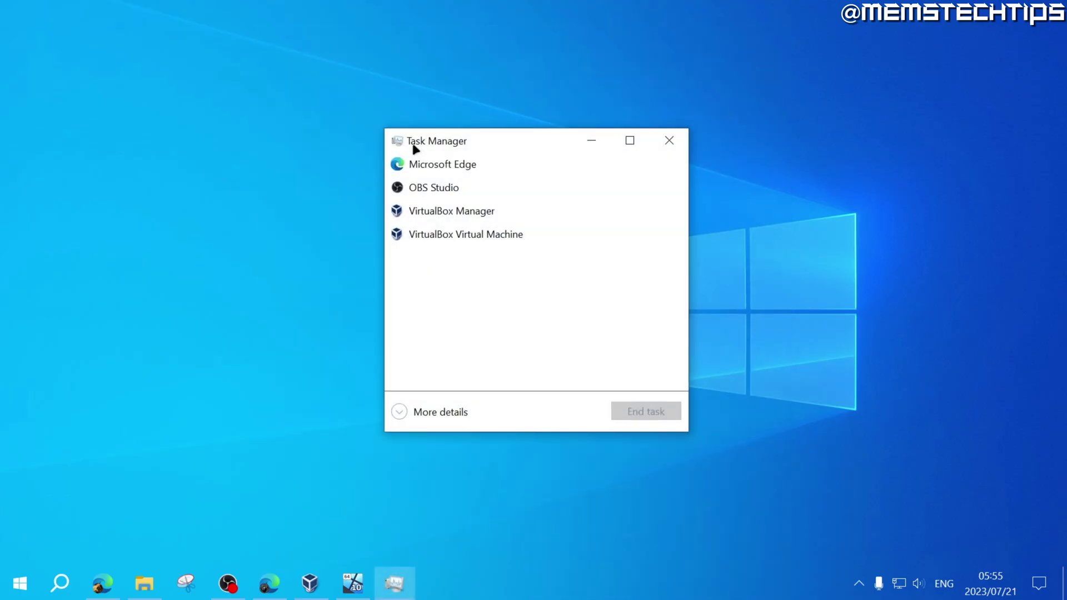
left_click(416, 414)
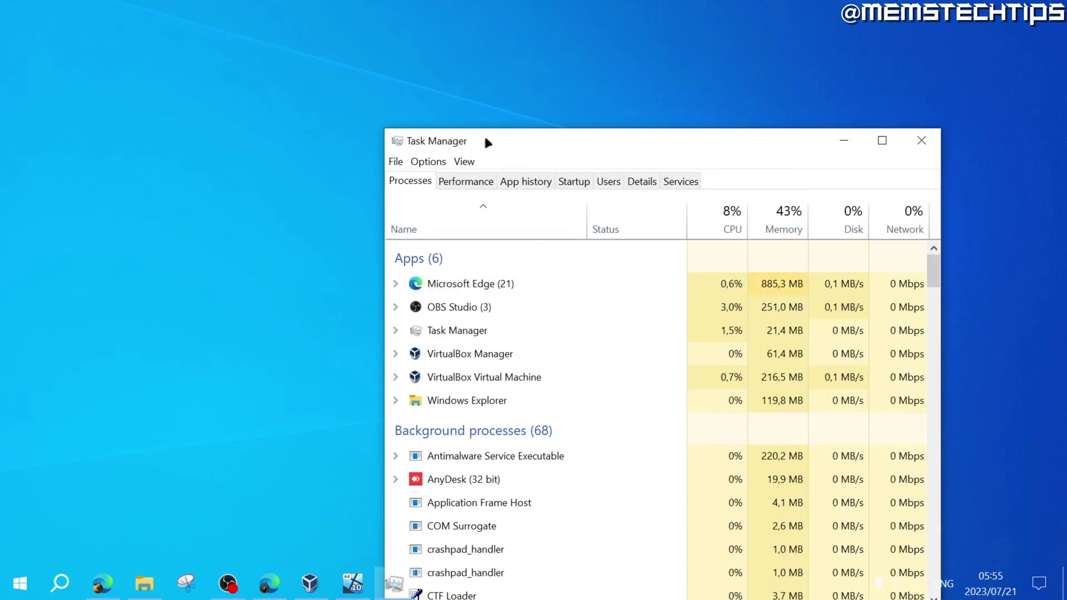
left_click_drag(487, 143, 422, 28)
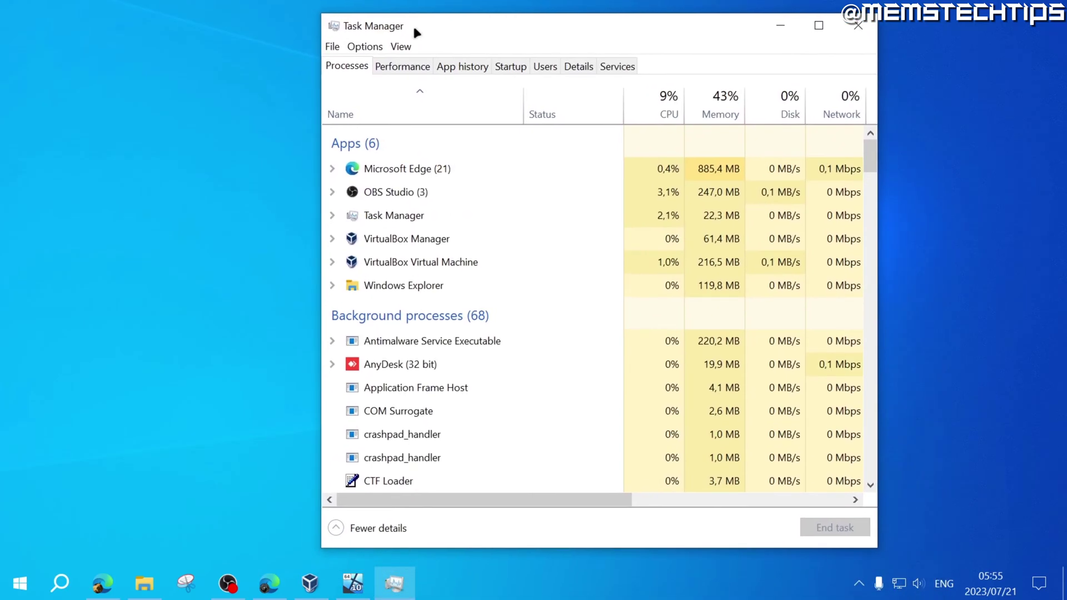
Step: On the Performance tab, compare Disk 0 (E:) and Disk 1 (D:), ending on Disk 1
left_click(397, 66)
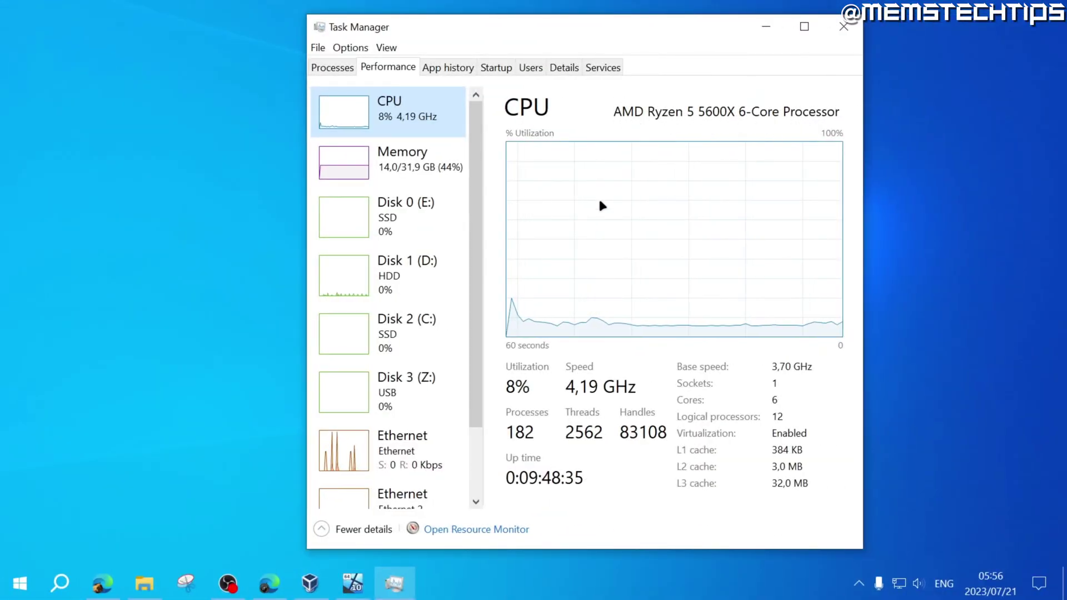
scroll(459, 213, "down", 1)
left_click(406, 219)
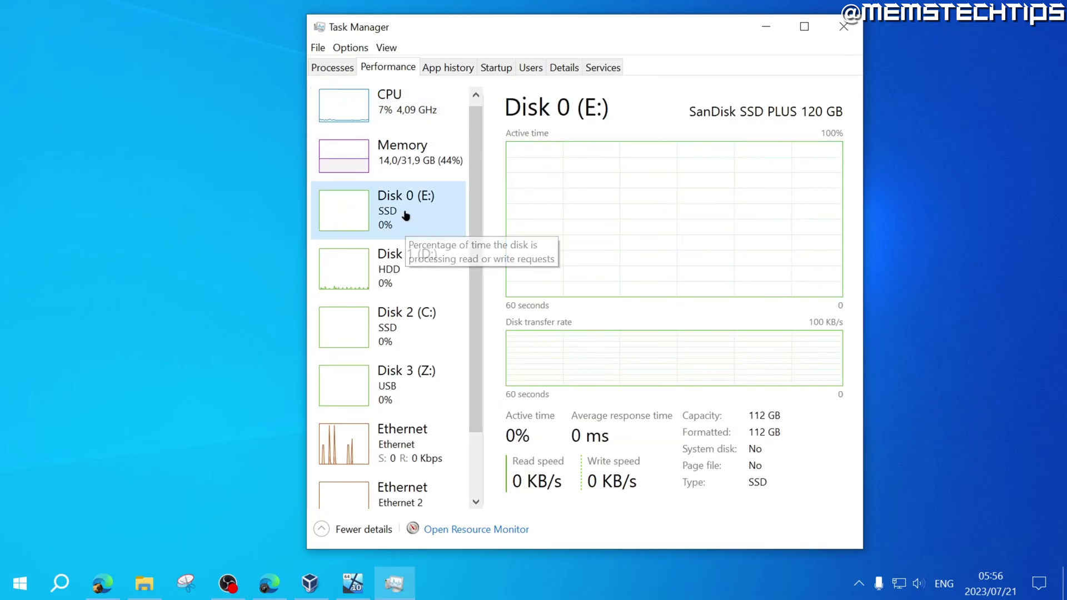
left_click(383, 280)
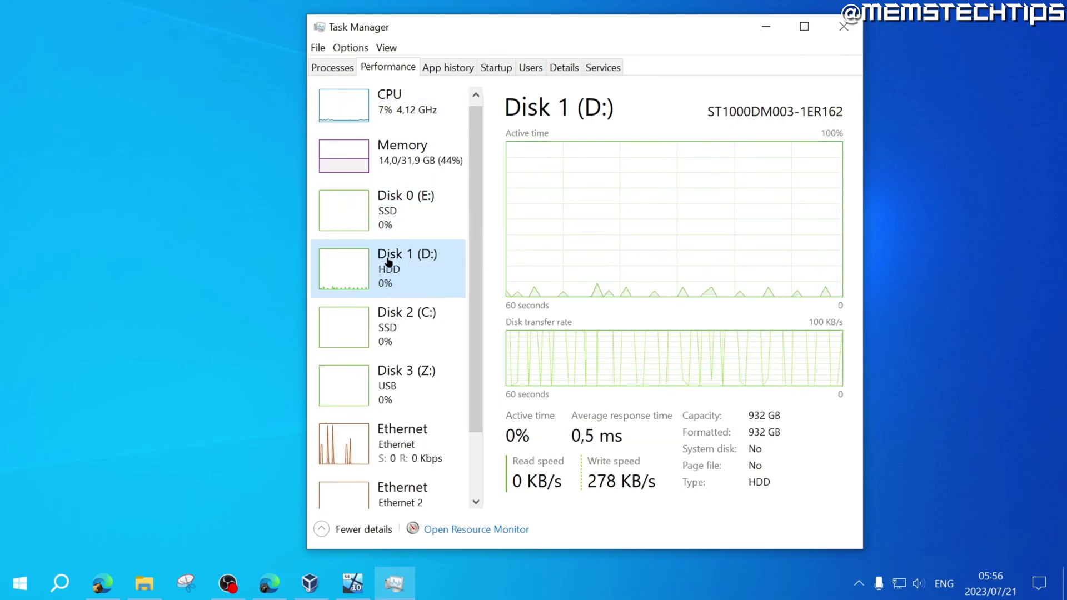
left_click(401, 216)
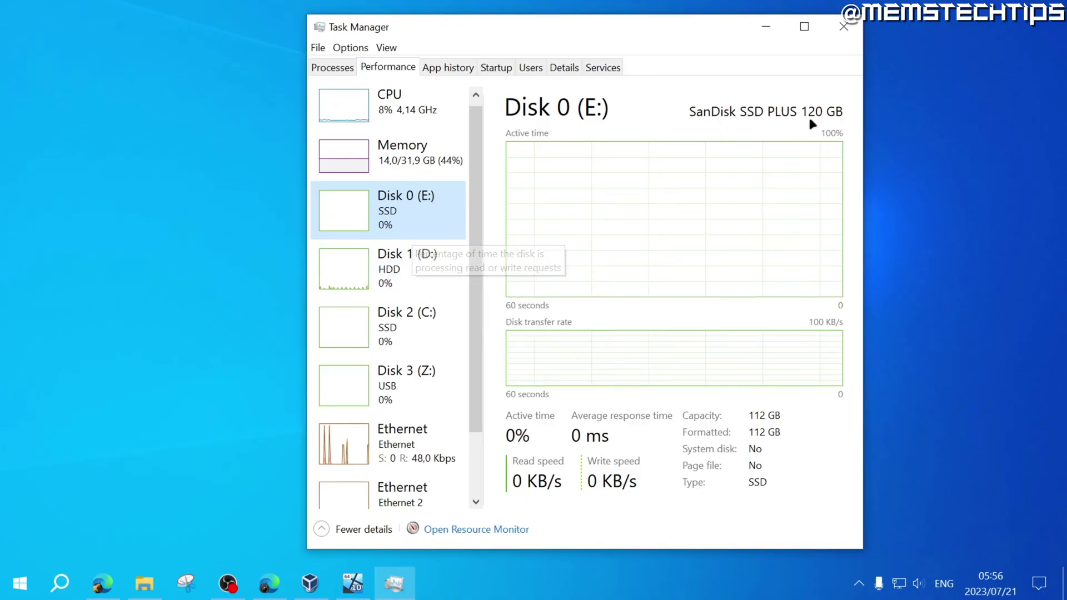
left_click(438, 265)
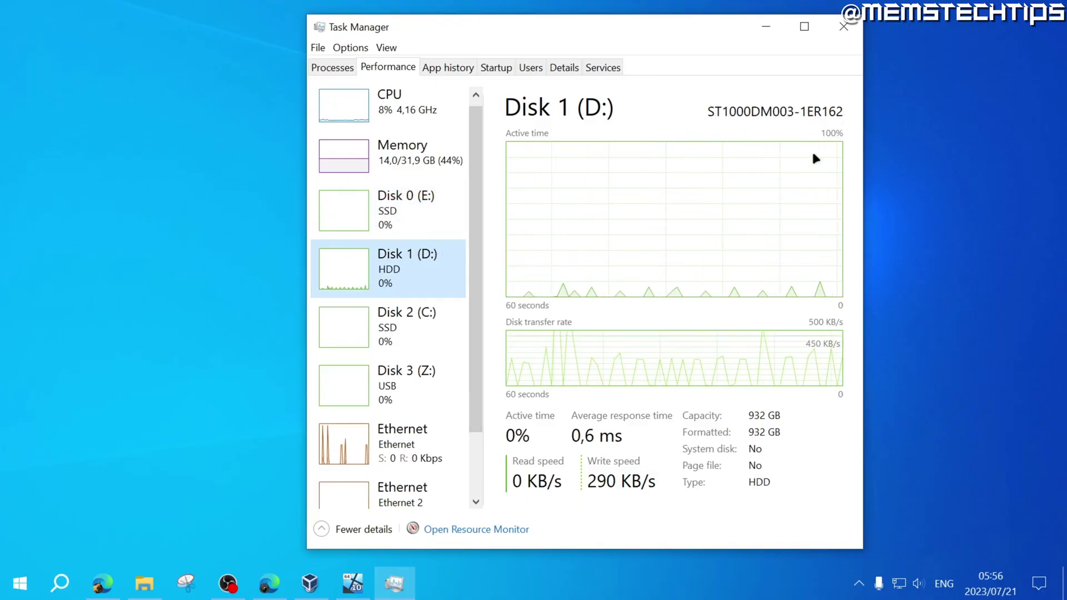
scroll(476, 217, "up", 1)
left_click_drag(480, 220, 476, 309)
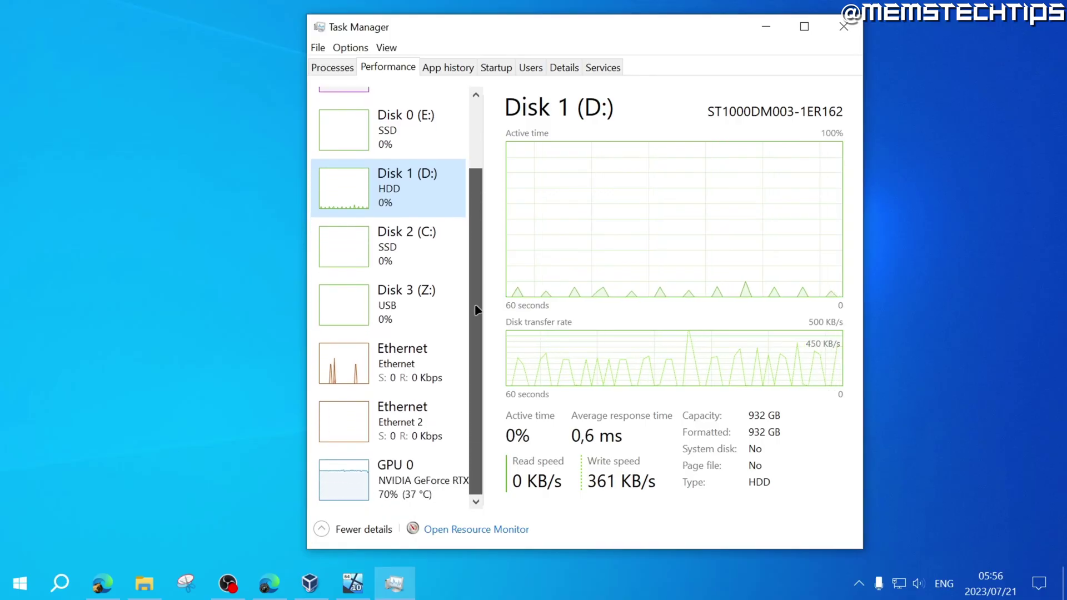
Step: Select GPU 0 to show the NVIDIA GeForce RTX 3060 with 12 GB dedicated memory
left_click(420, 486)
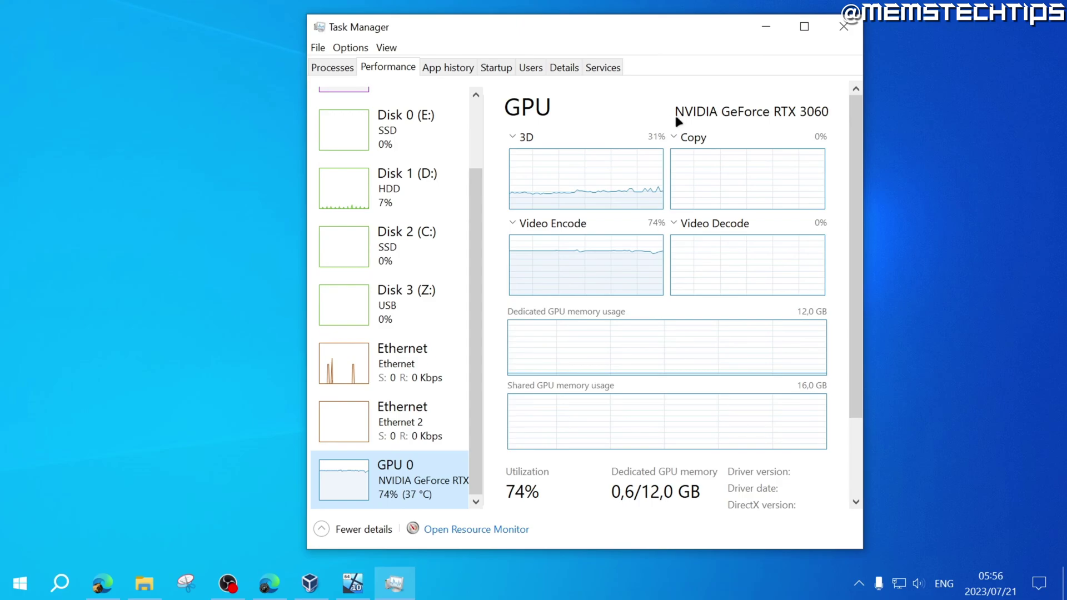